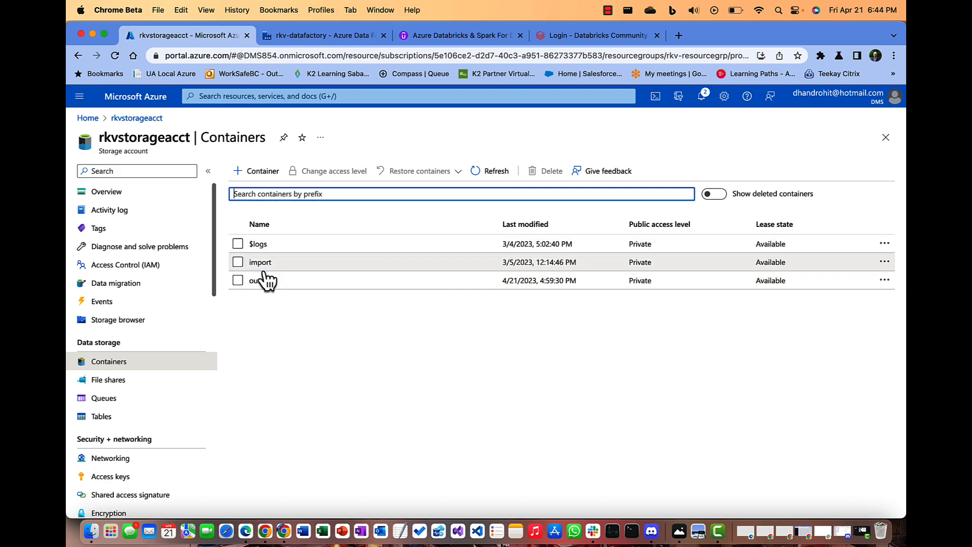
# Examine the contents of the import and output containers in the rkvstorageacct storage account.
pyautogui.click(260, 262)
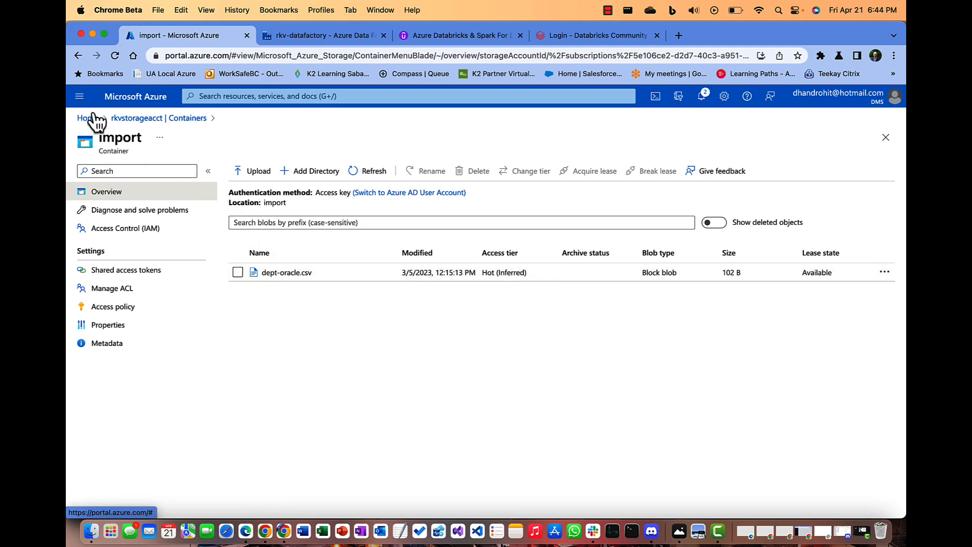
pyautogui.click(78, 55)
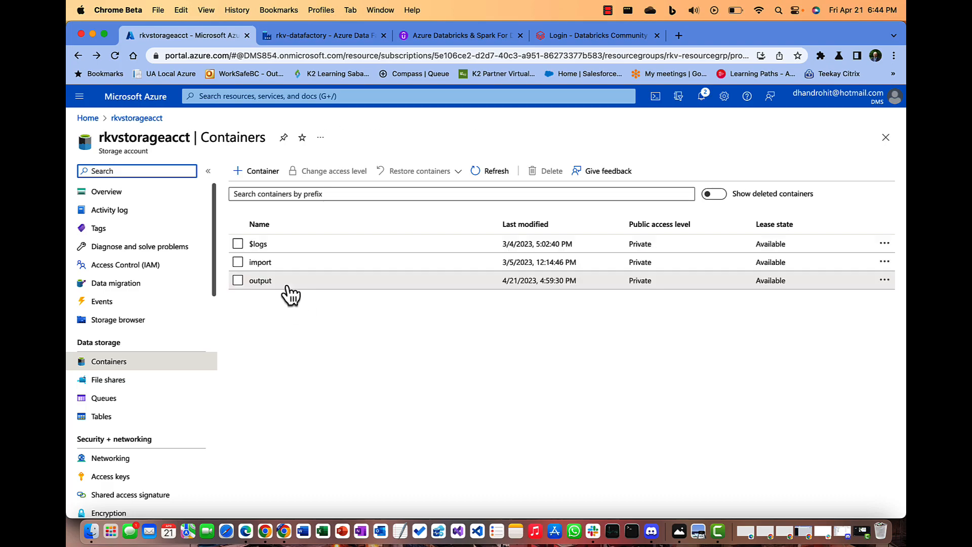
pyautogui.click(262, 278)
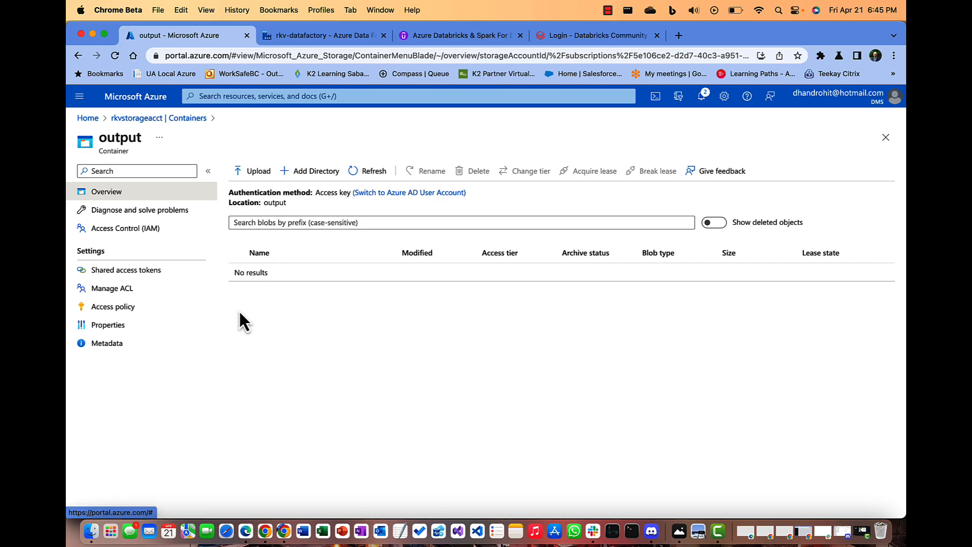
pyautogui.click(129, 120)
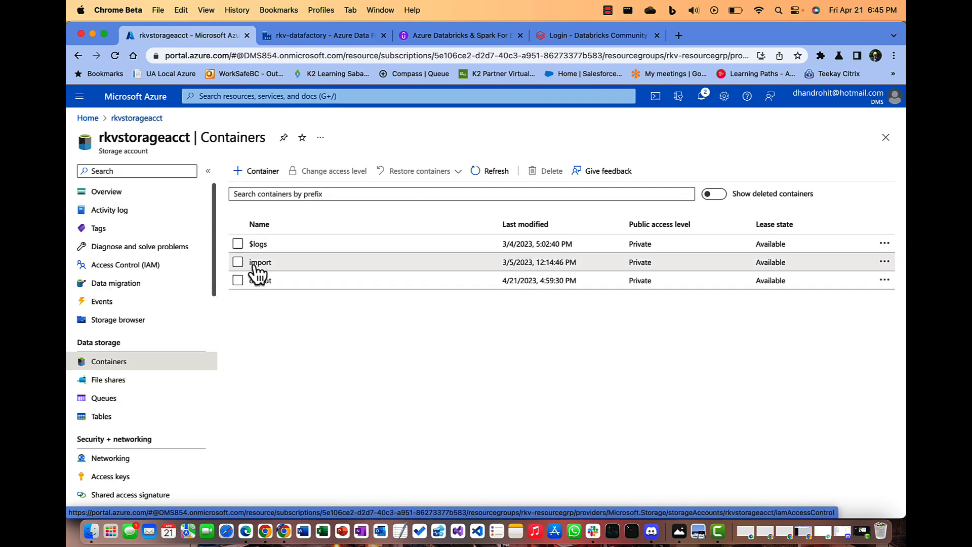
pyautogui.click(258, 264)
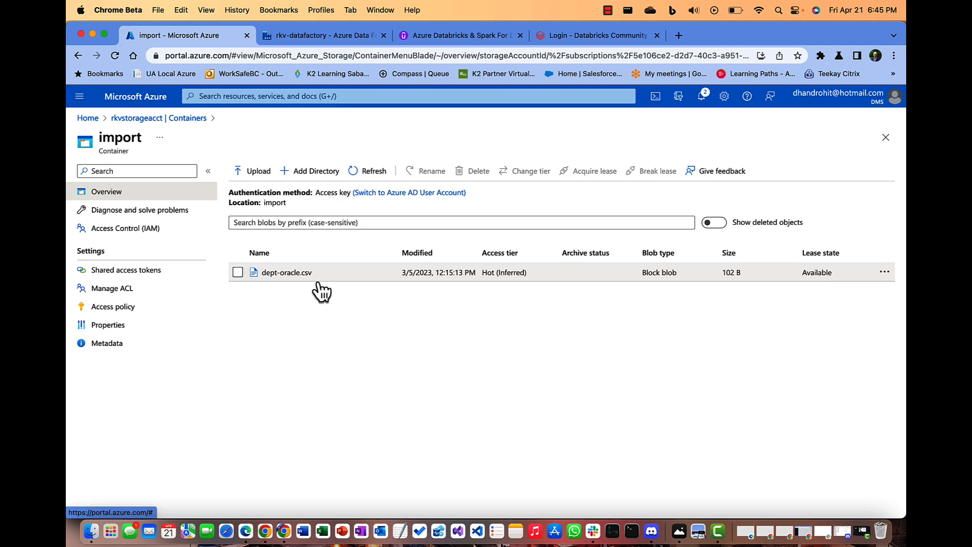
# In the rkv-datafactory data factory, delete the AzureBlobStorage1 linked service and refresh the page.
pyautogui.click(330, 41)
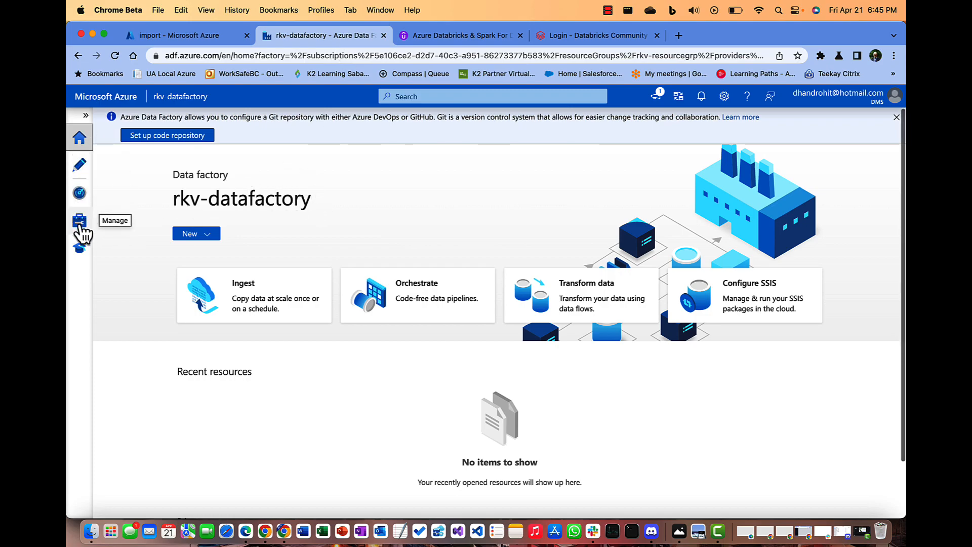
pyautogui.click(81, 224)
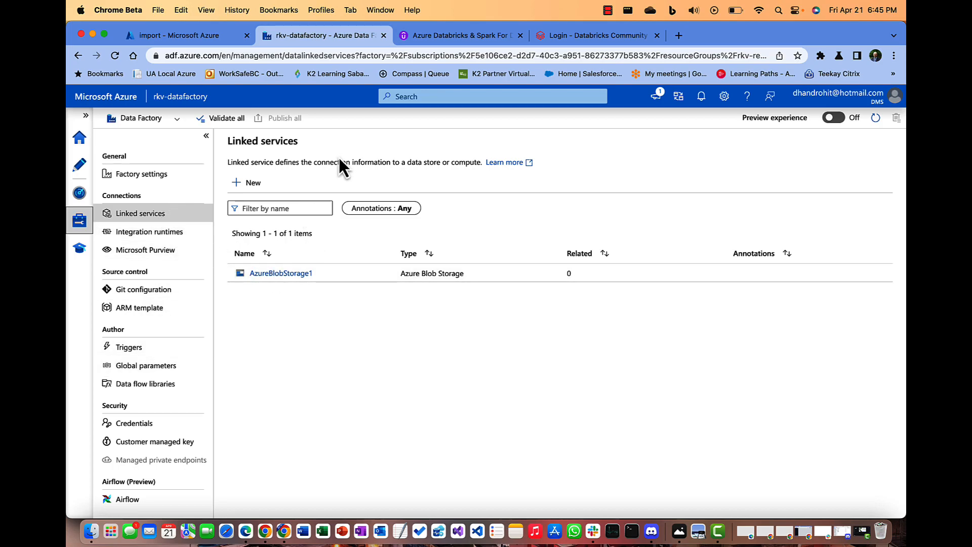
pyautogui.click(349, 56)
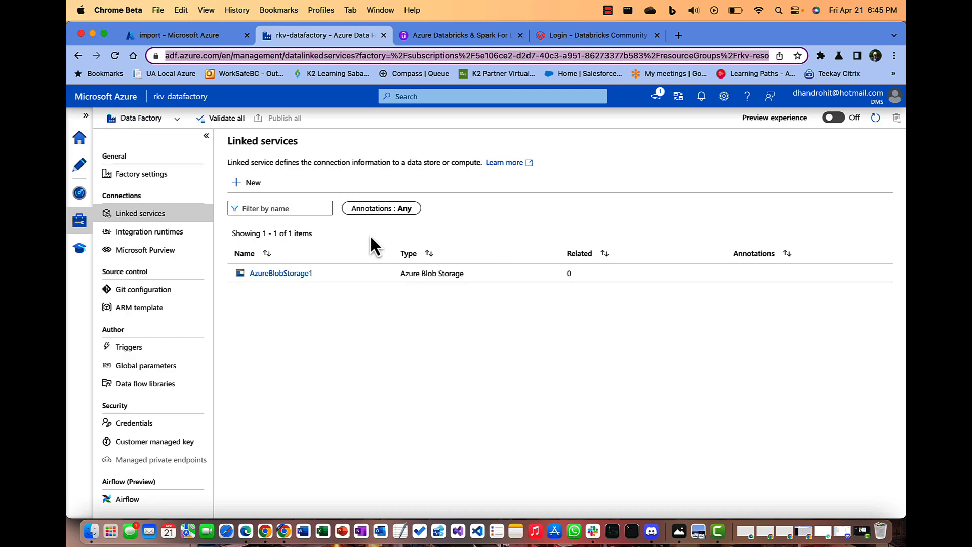
pyautogui.press('Return')
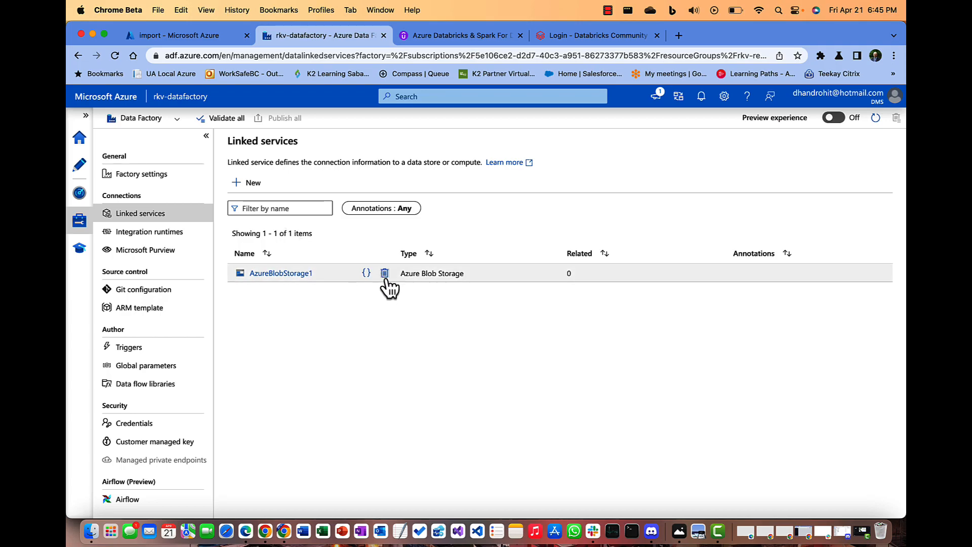
pyautogui.click(384, 273)
pyautogui.click(412, 350)
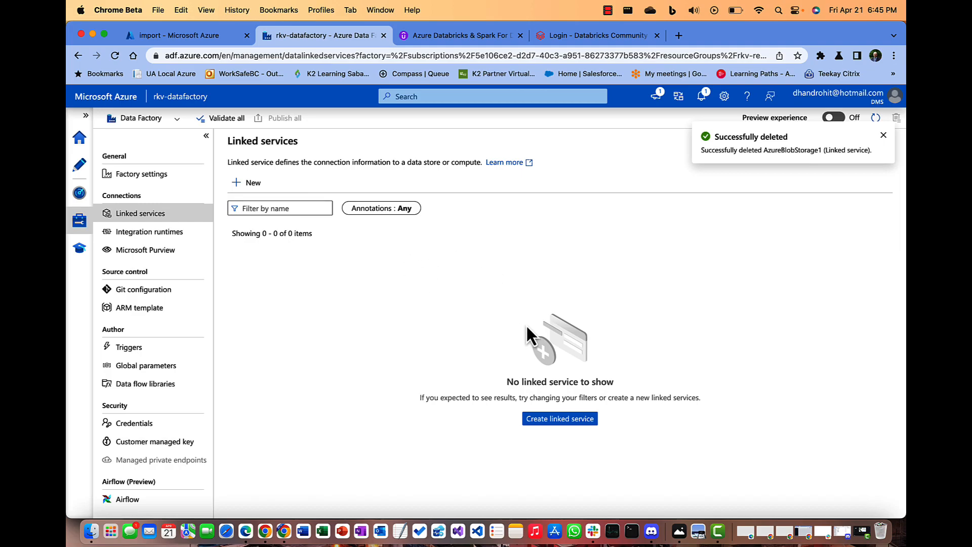
pyautogui.press('super+r')
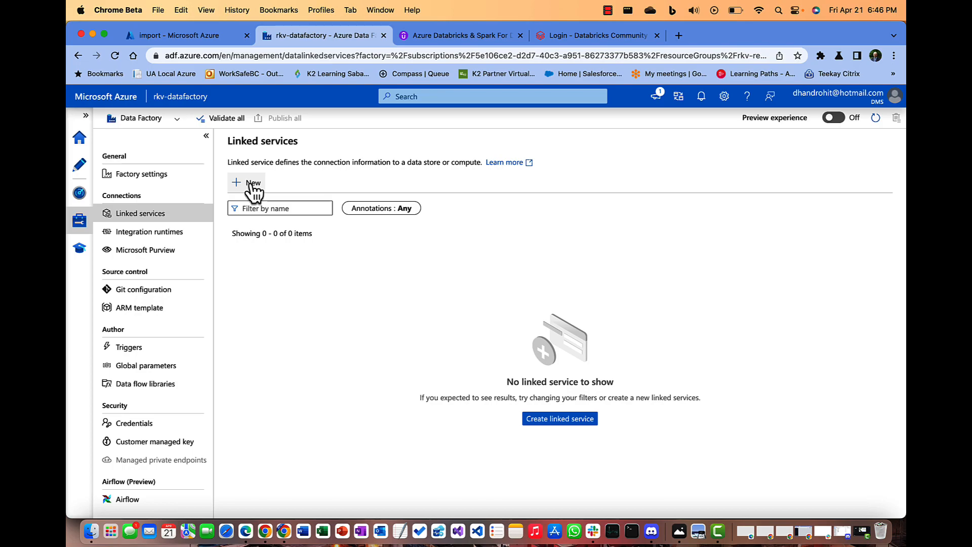
# Start a new linked service, searching the data stores for "storage" and choosing Azure Blob Storage as its type.
pyautogui.click(552, 422)
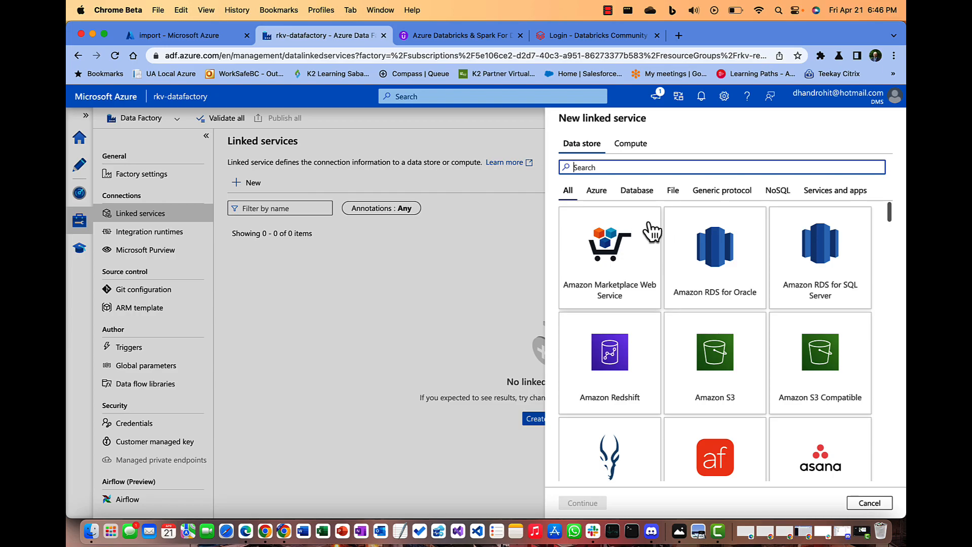
pyautogui.scroll(-2, 666, 251)
pyautogui.scroll(-7, 666, 252)
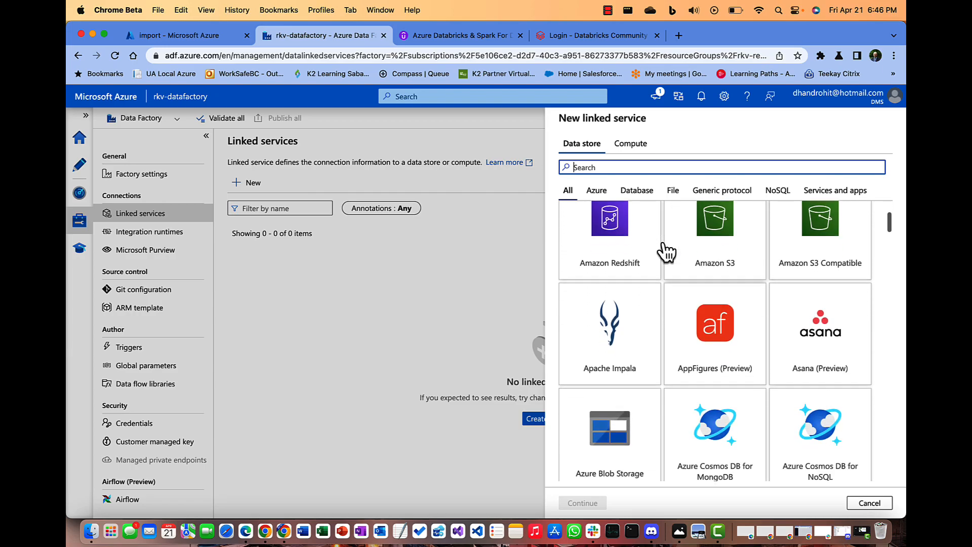
pyautogui.scroll(8, 666, 252)
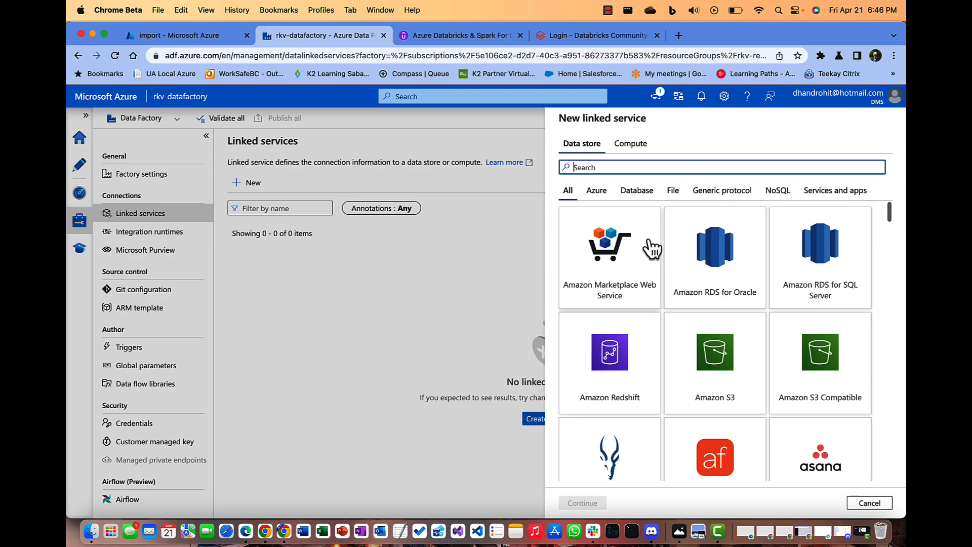
pyautogui.click(164, 35)
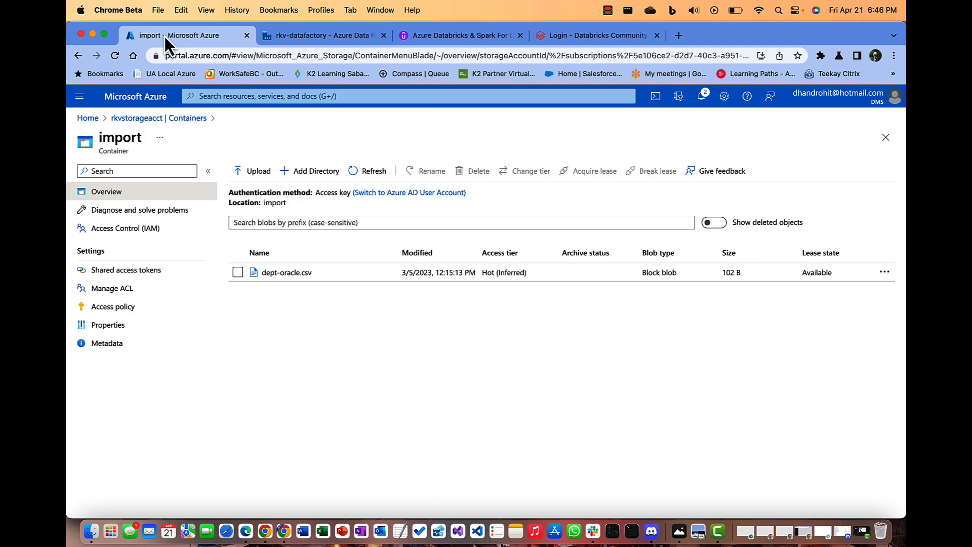
pyautogui.click(152, 118)
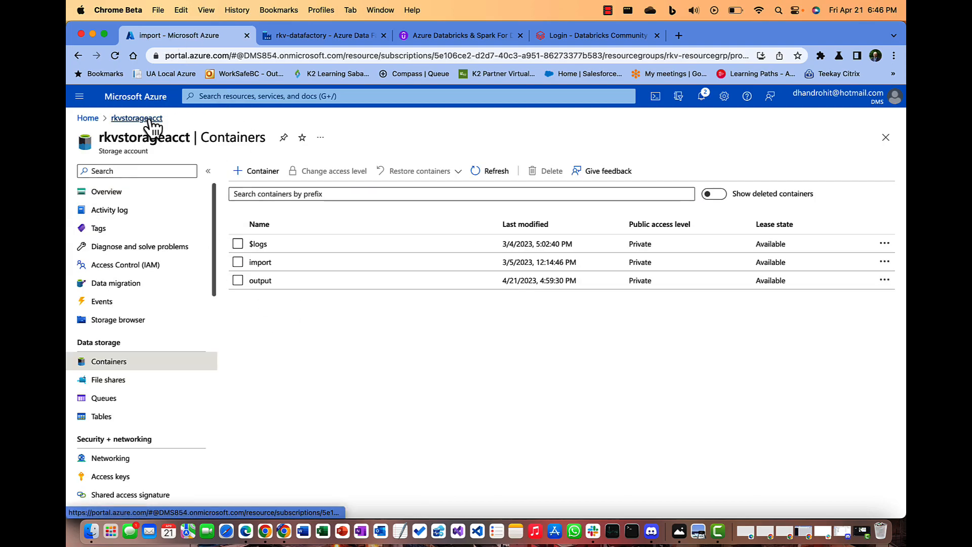
pyautogui.click(305, 39)
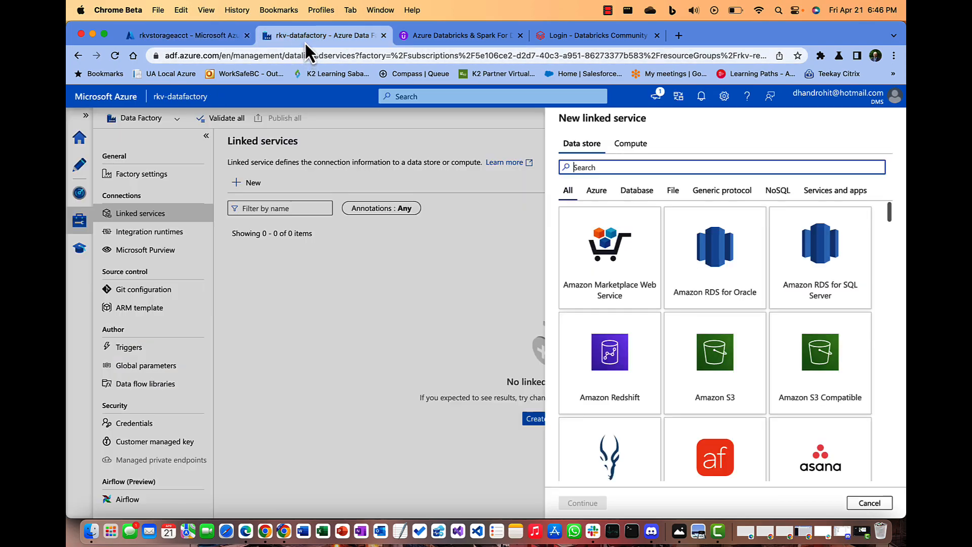
pyautogui.write('storage')
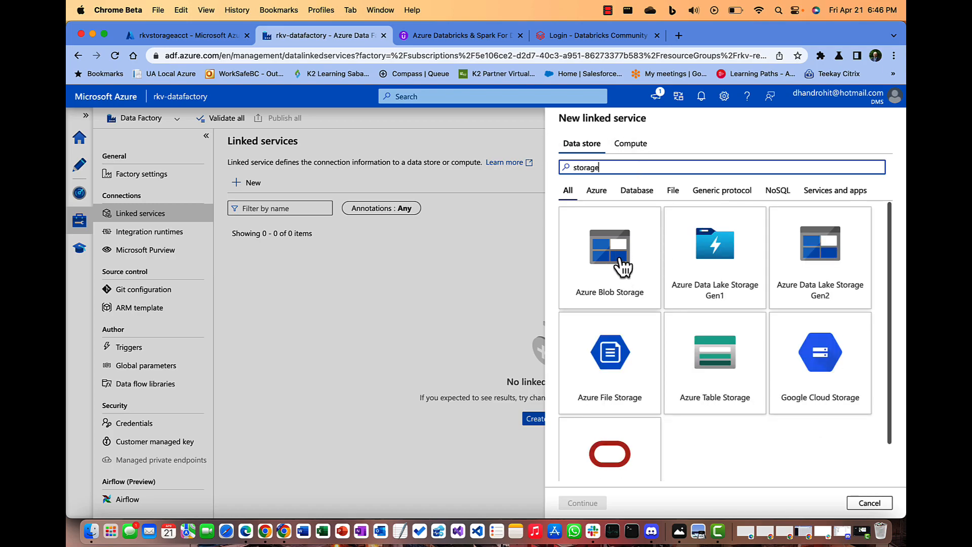
pyautogui.click(609, 272)
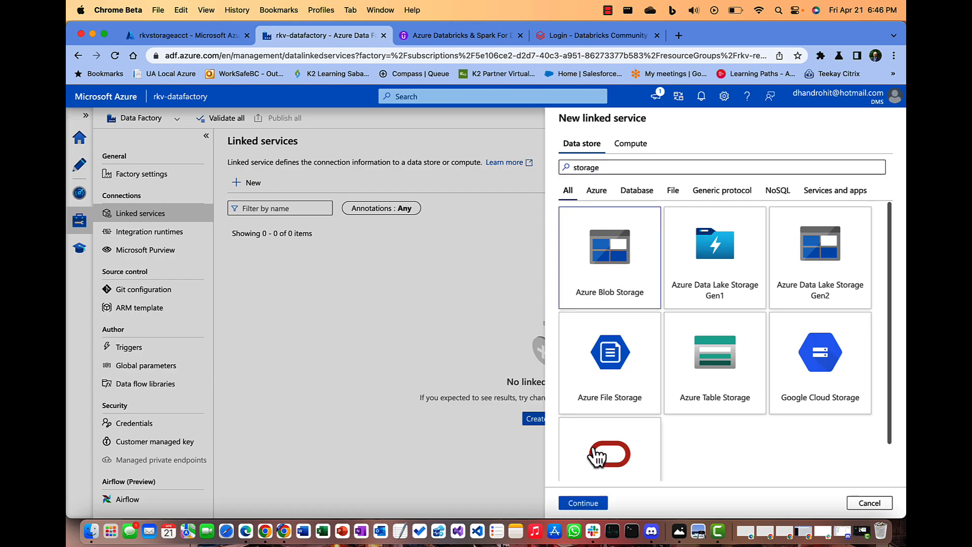
pyautogui.click(579, 502)
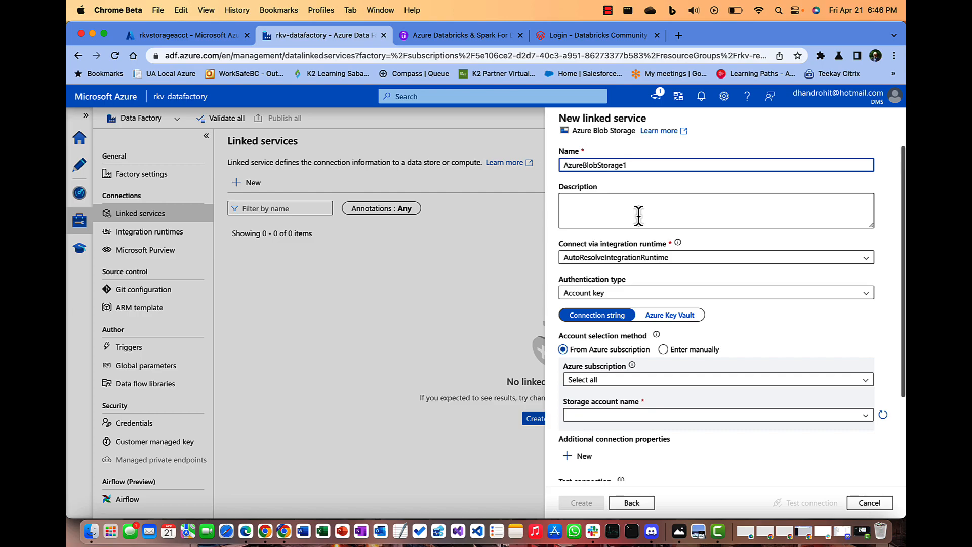
# Name the new linked service ls_azstorage_deptcsv, leaving its description empty.
pyautogui.press('BackSpace')
pyautogui.press('BackSpace')
pyautogui.press('BackSpace')
pyautogui.press('BackSpace')
pyautogui.press('BackSpace')
pyautogui.press('BackSpace')
pyautogui.press('BackSpace')
pyautogui.press('BackSpace')
pyautogui.press('BackSpace')
pyautogui.press('BackSpace')
pyautogui.press('BackSpace')
pyautogui.press('BackSpace')
pyautogui.press('BackSpace')
pyautogui.press('BackSpace')
pyautogui.press('BackSpace')
pyautogui.press('BackSpace')
pyautogui.press('BackSpace')
pyautogui.write('ls_azstorage_deptcsv')
pyautogui.click(614, 217)
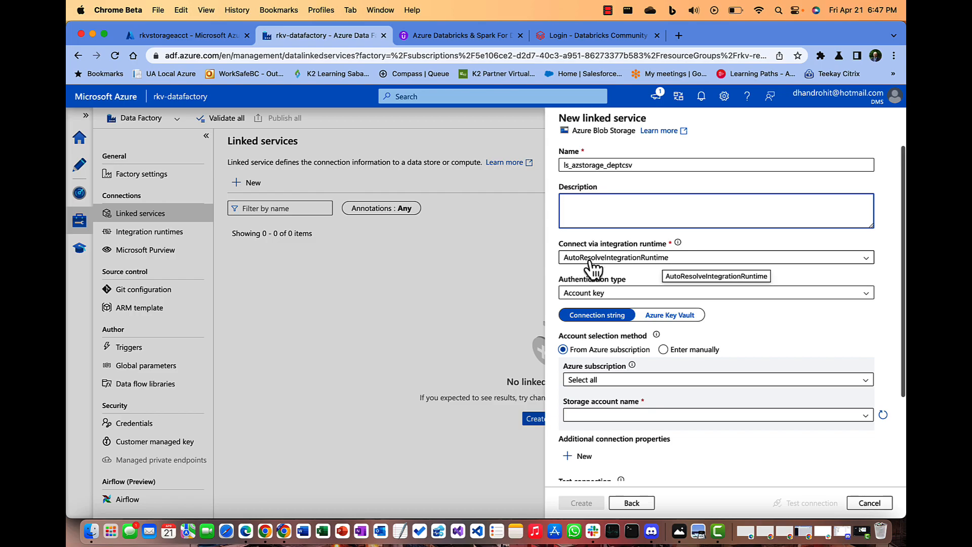
# Keep AutoResolveIntegrationRuntime as the integration runtime and choose Account key as the authentication type.
pyautogui.click(611, 260)
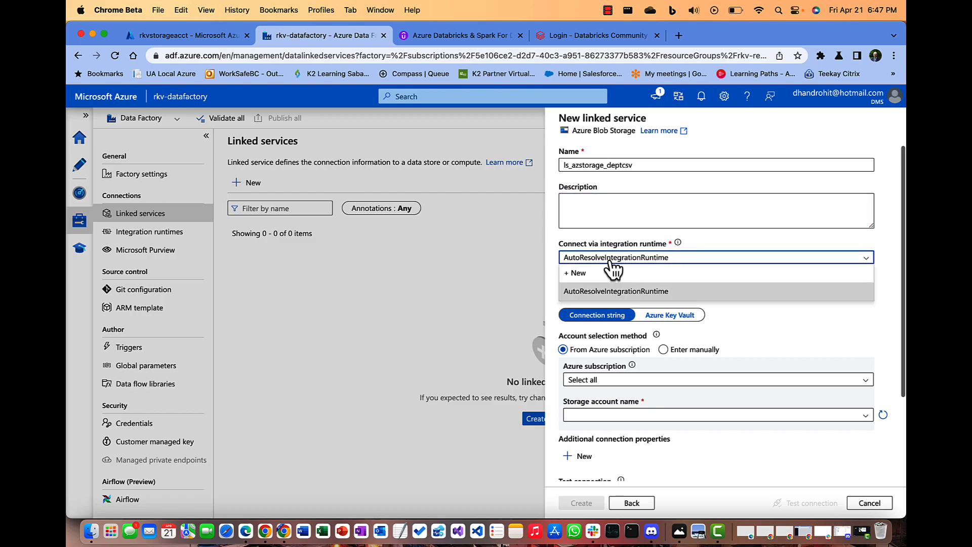
pyautogui.click(611, 261)
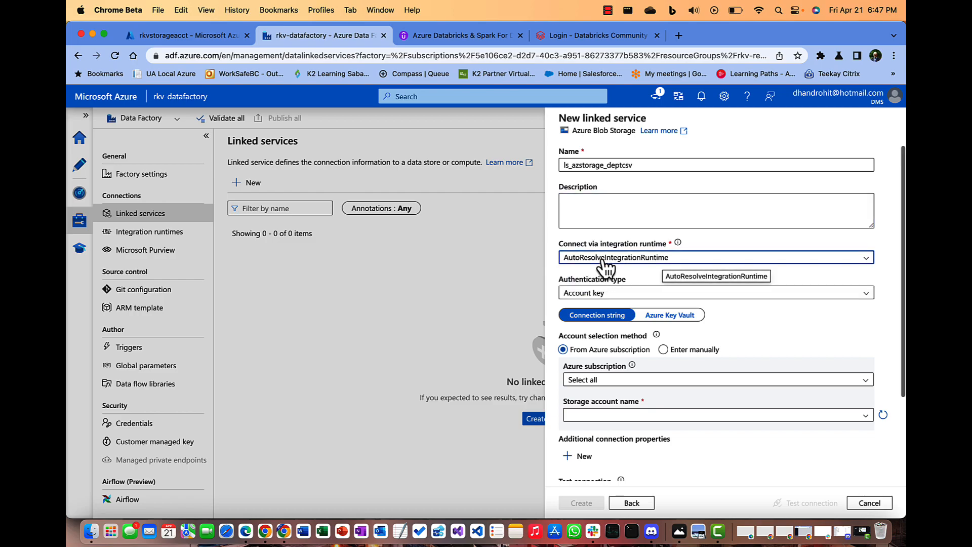
pyautogui.click(611, 304)
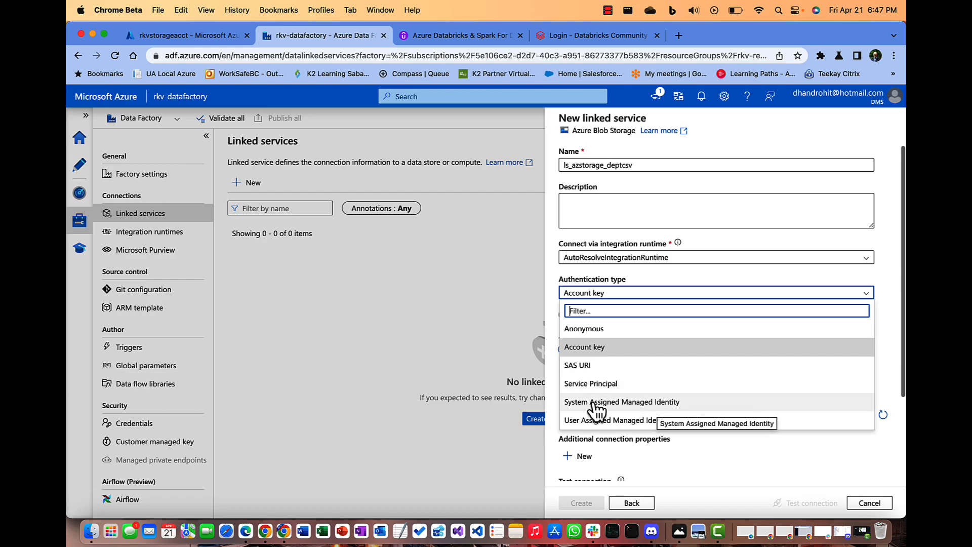
pyautogui.click(587, 347)
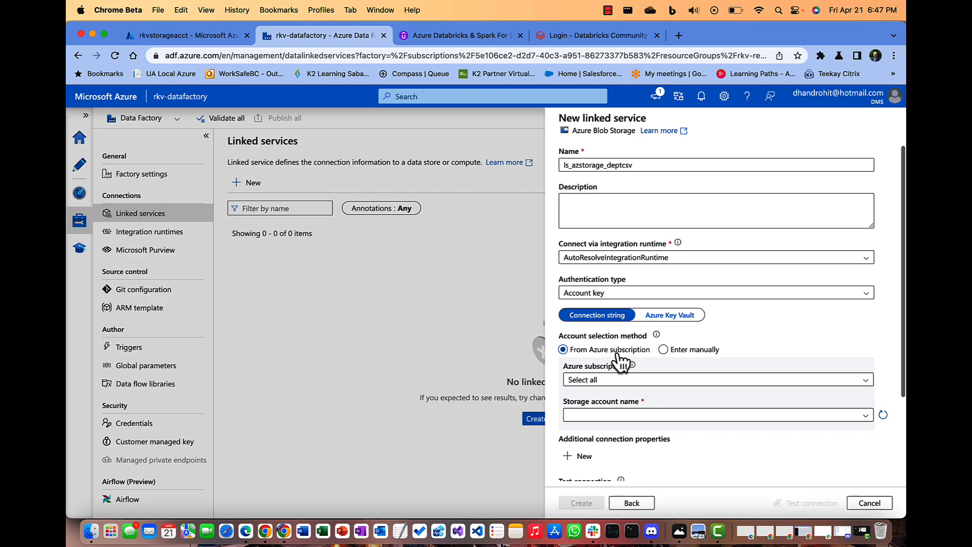
# Select RD Azure Subscription as the Azure subscription and rkvstorageacct as the storage account for the linked service.
pyautogui.click(605, 387)
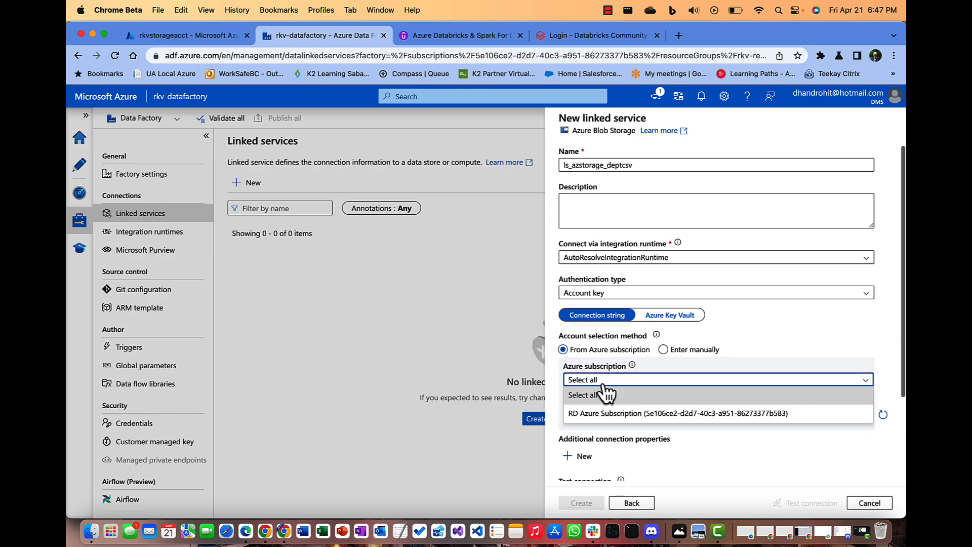
pyautogui.click(599, 413)
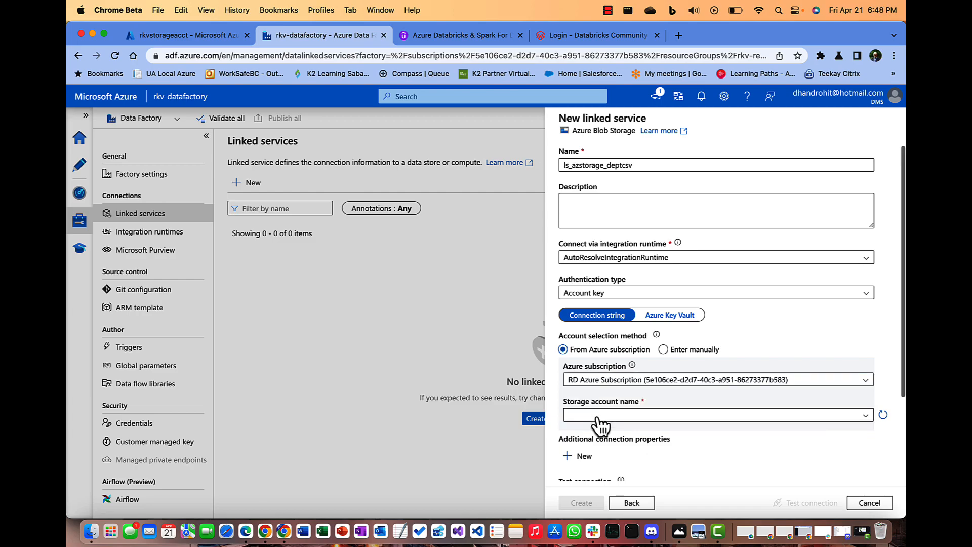
pyautogui.click(615, 418)
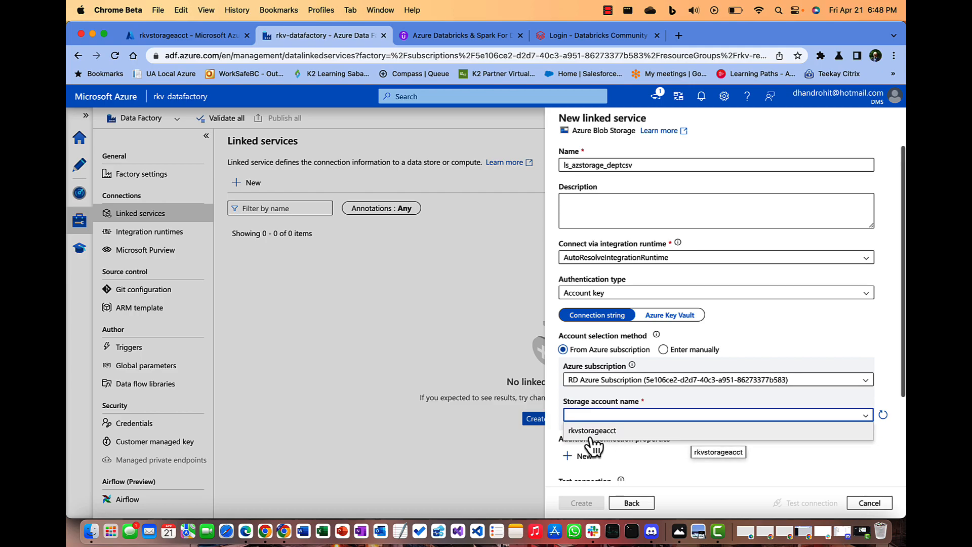
pyautogui.click(185, 36)
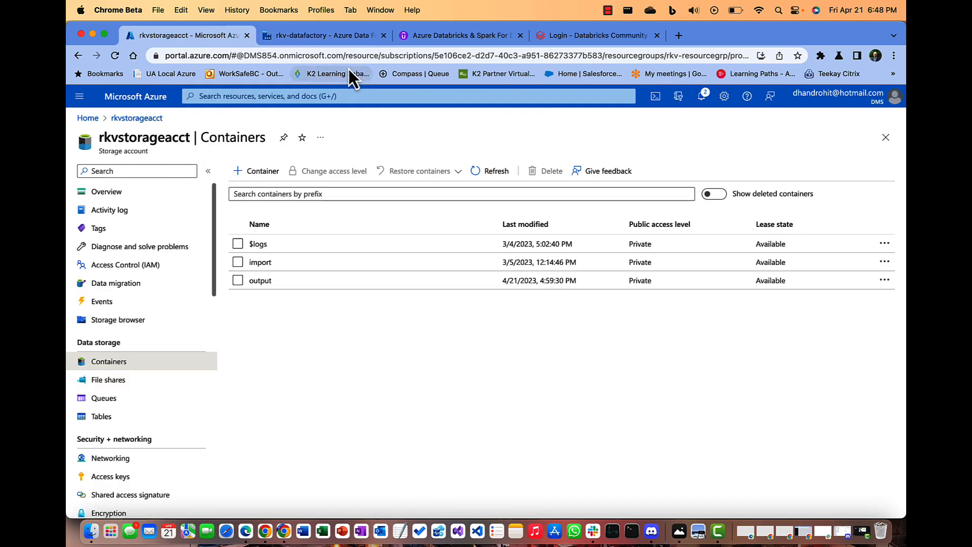
pyautogui.click(344, 35)
pyautogui.click(627, 416)
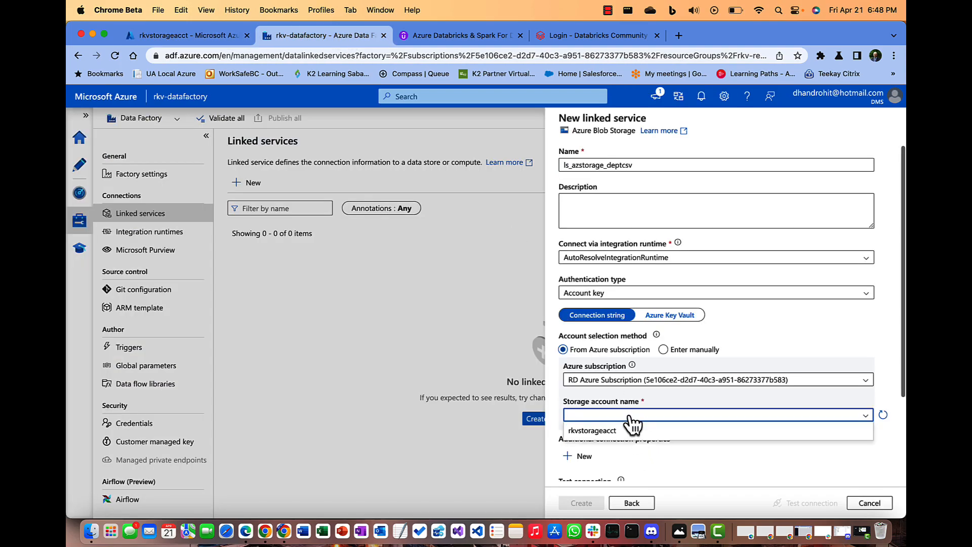
pyautogui.click(619, 429)
# Test the connection to the linked service, review its settings, and create it.
pyautogui.scroll(-3, 626, 421)
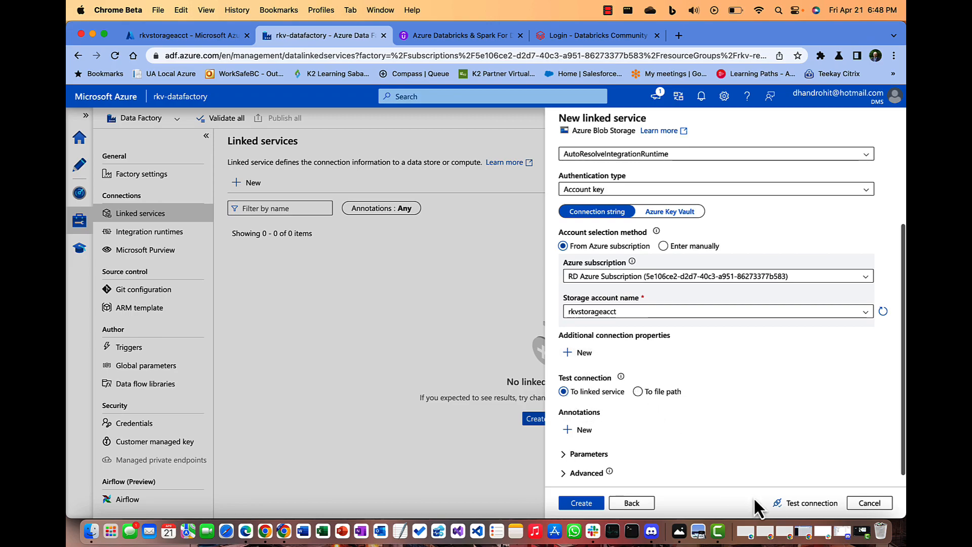
pyautogui.click(791, 504)
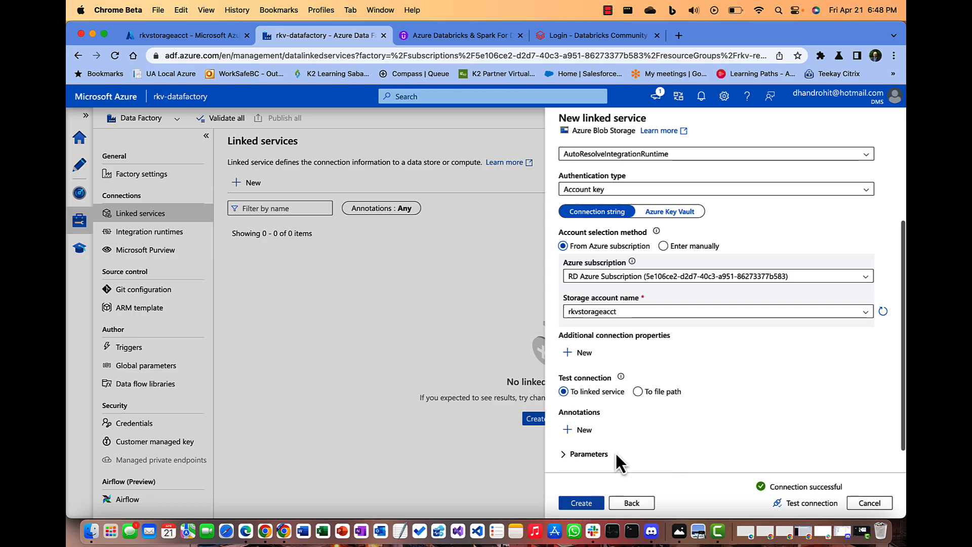
pyautogui.scroll(2, 647, 408)
pyautogui.scroll(3, 646, 408)
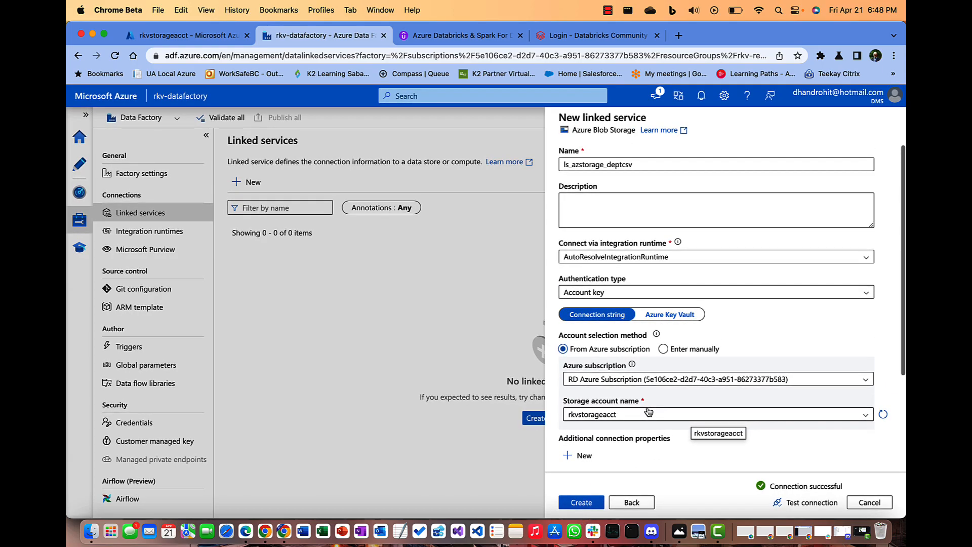
pyautogui.scroll(-5, 648, 415)
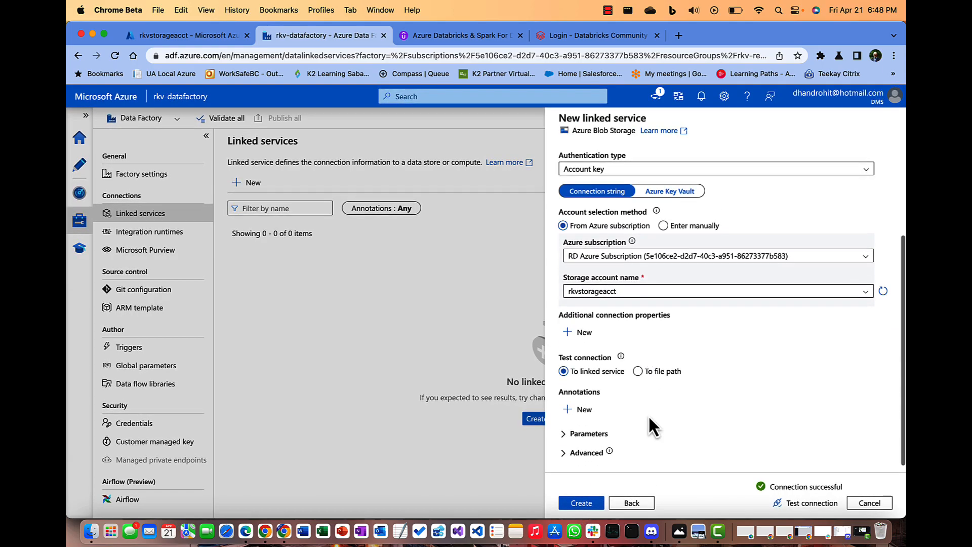
pyautogui.click(582, 503)
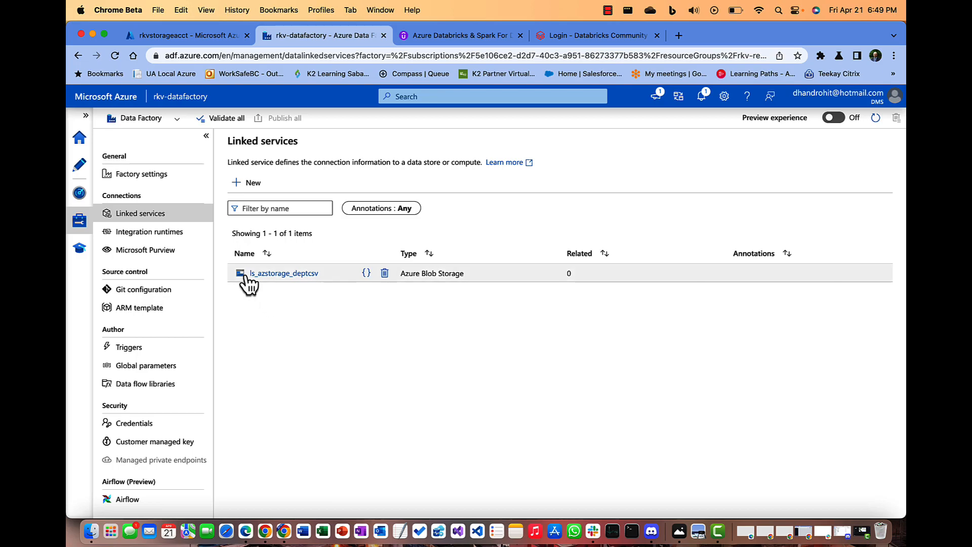
# Start a new dataset in the factory's authoring area with Azure Blob Storage as the data store and DelimitedText as the format.
pyautogui.click(81, 167)
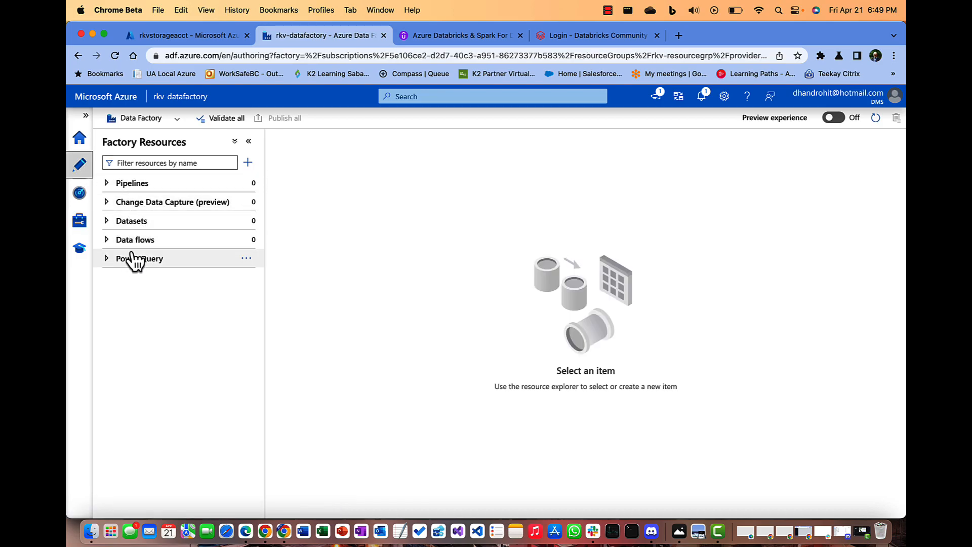
pyautogui.click(253, 221)
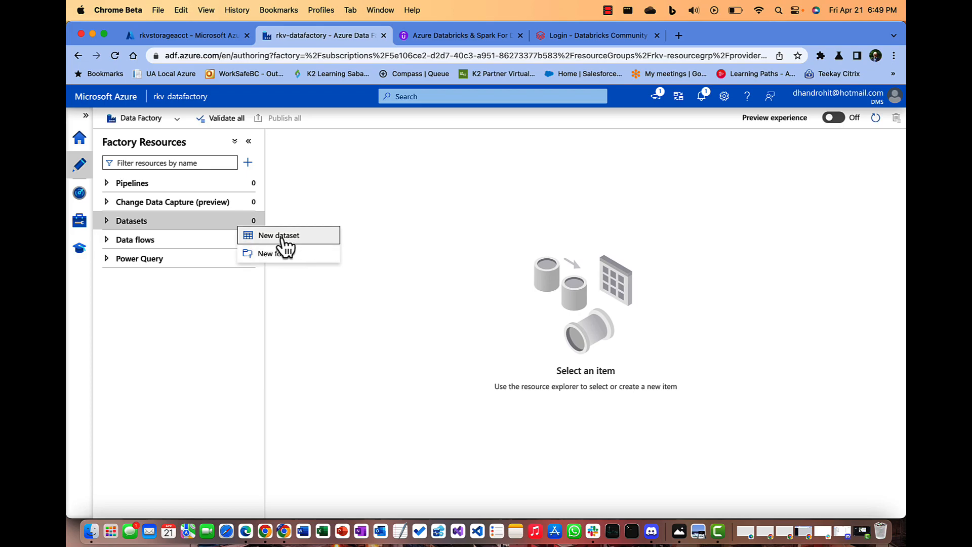
pyautogui.click(284, 236)
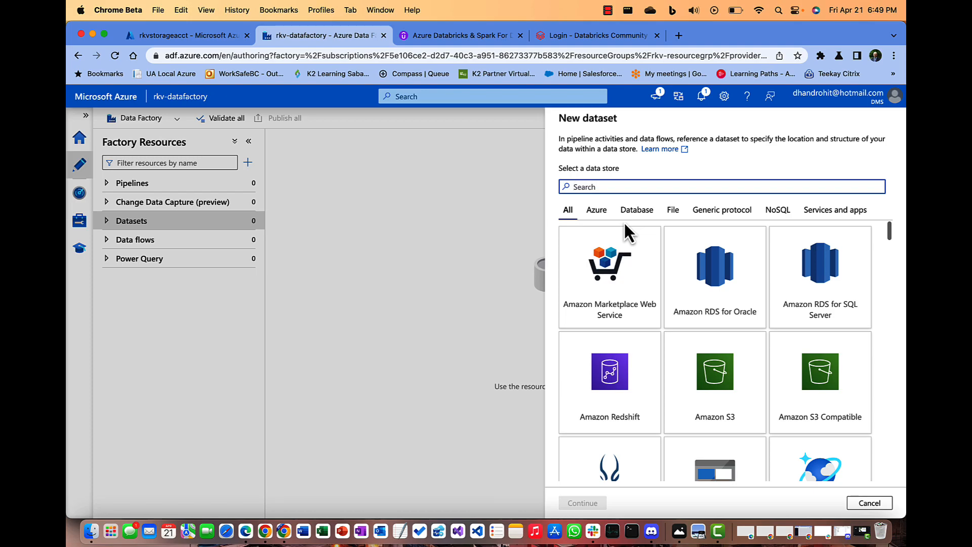
pyautogui.write('storage')
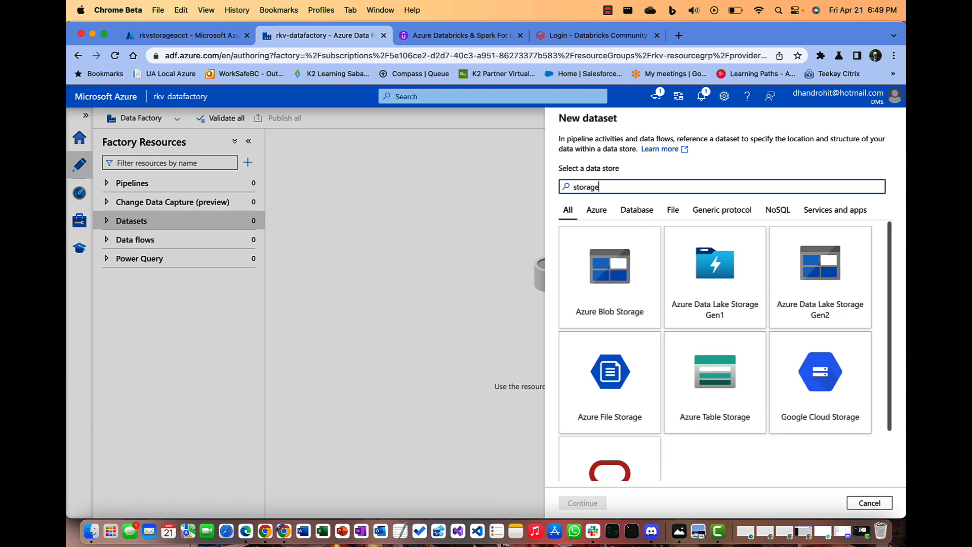
pyautogui.click(631, 288)
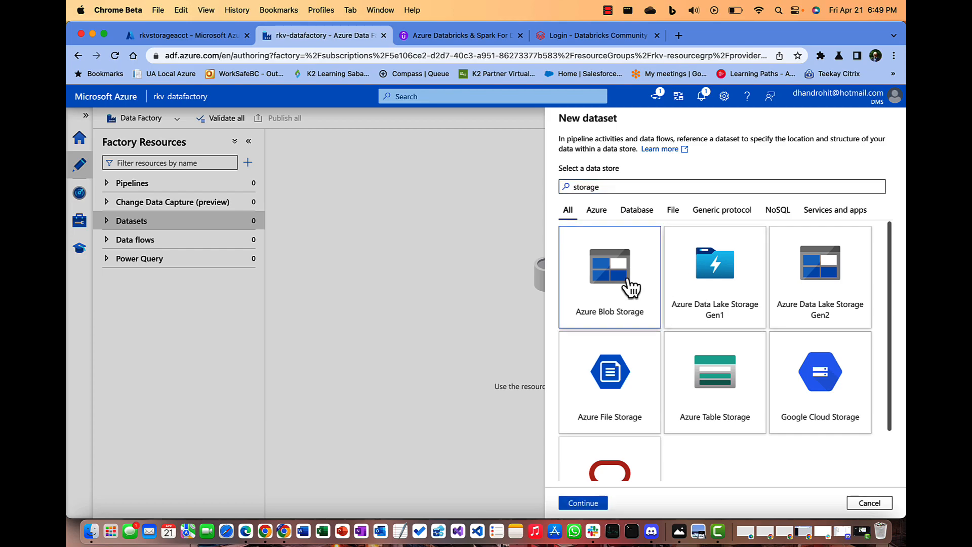
pyautogui.click(588, 504)
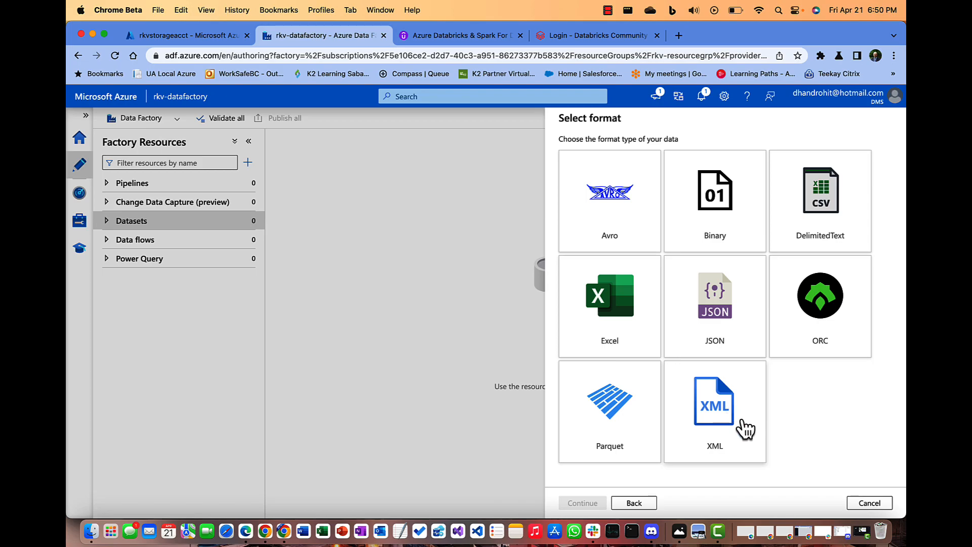
pyautogui.click(801, 224)
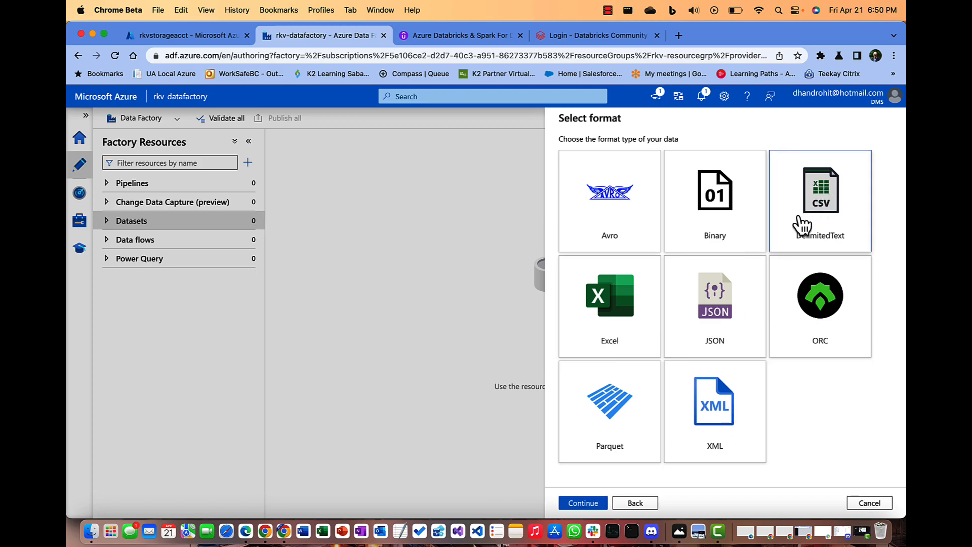
pyautogui.click(584, 503)
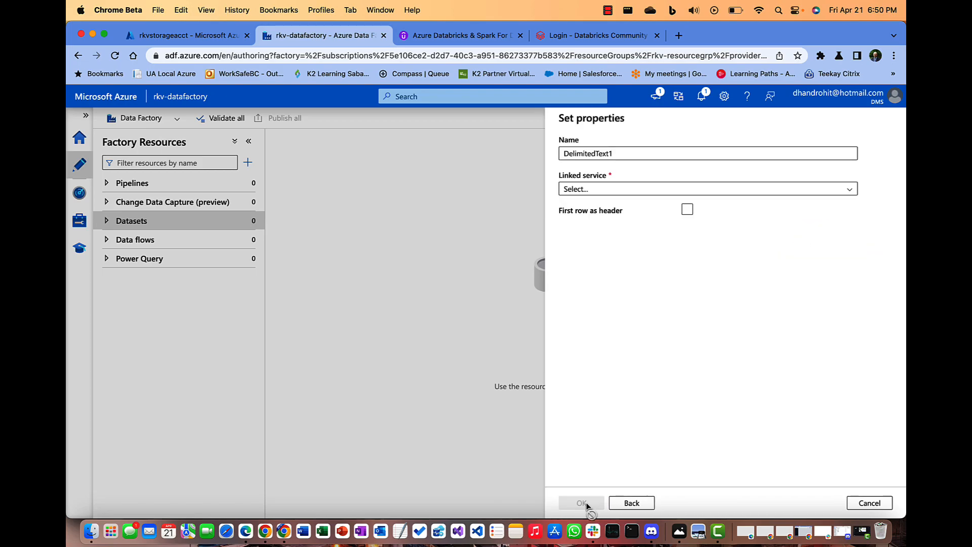
# Name the dataset ds_azstorage_dept and select ls_azstorage_deptcsv as its linked service.
pyautogui.click(616, 154)
pyautogui.moveTo(616, 153); pyautogui.dragTo(549, 158)
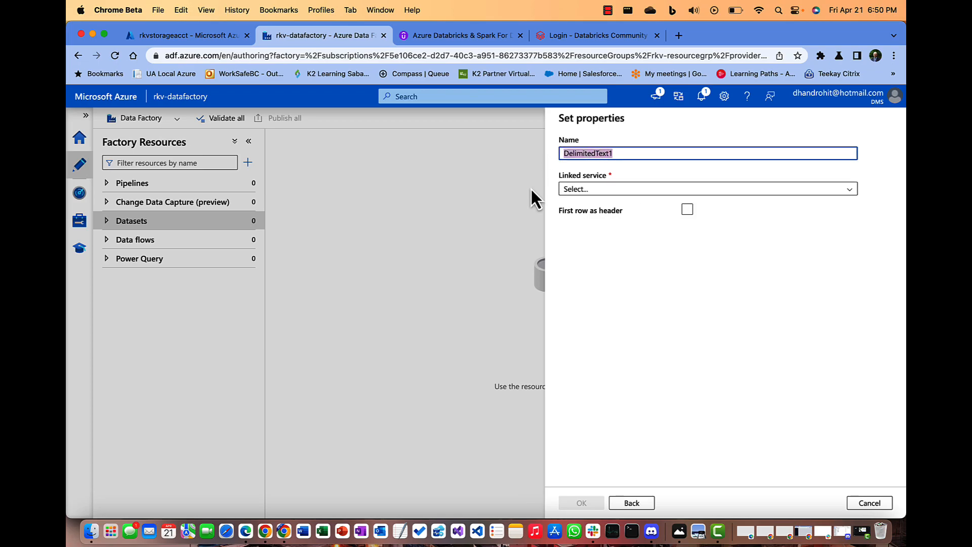
pyautogui.write('ds_a')
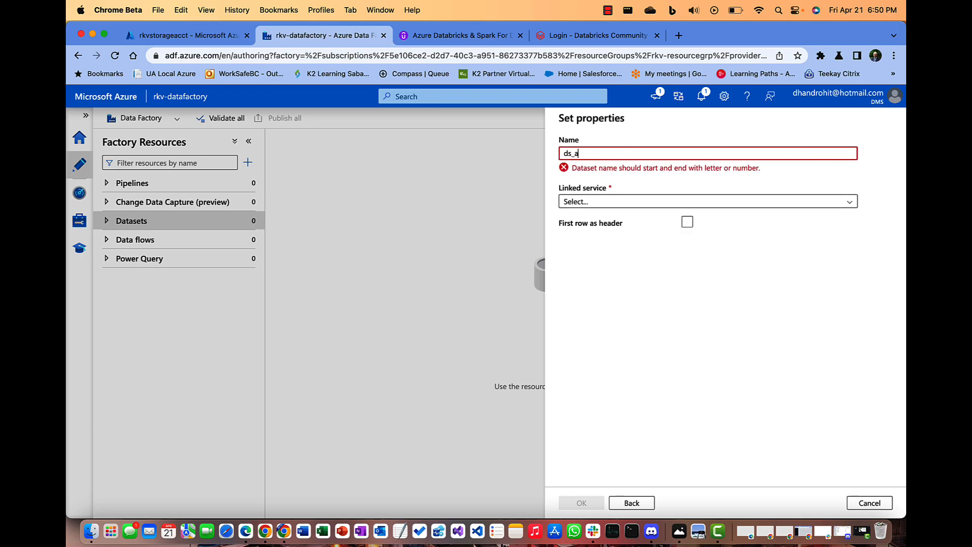
pyautogui.write('zstorage_')
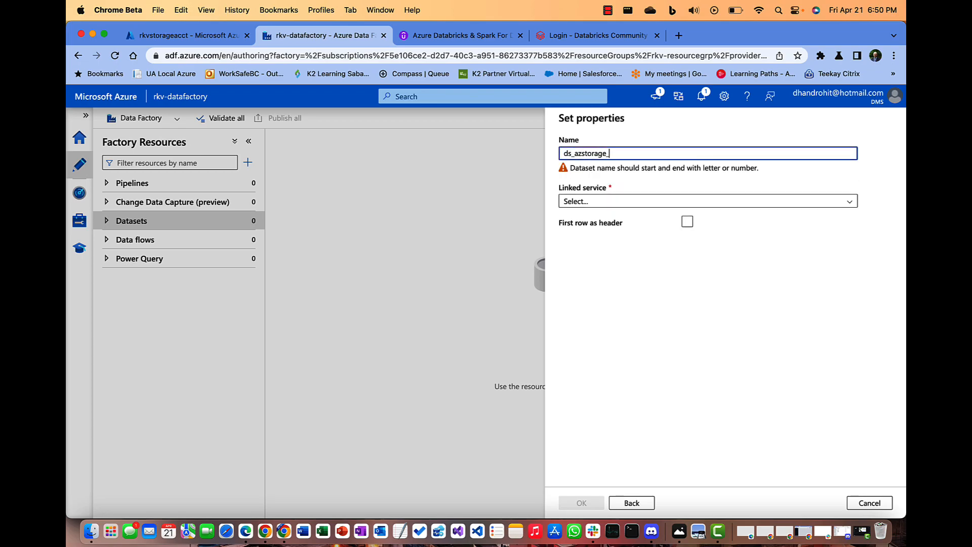
pyautogui.write('deptcsv')
pyautogui.press('BackSpace')
pyautogui.press('BackSpace')
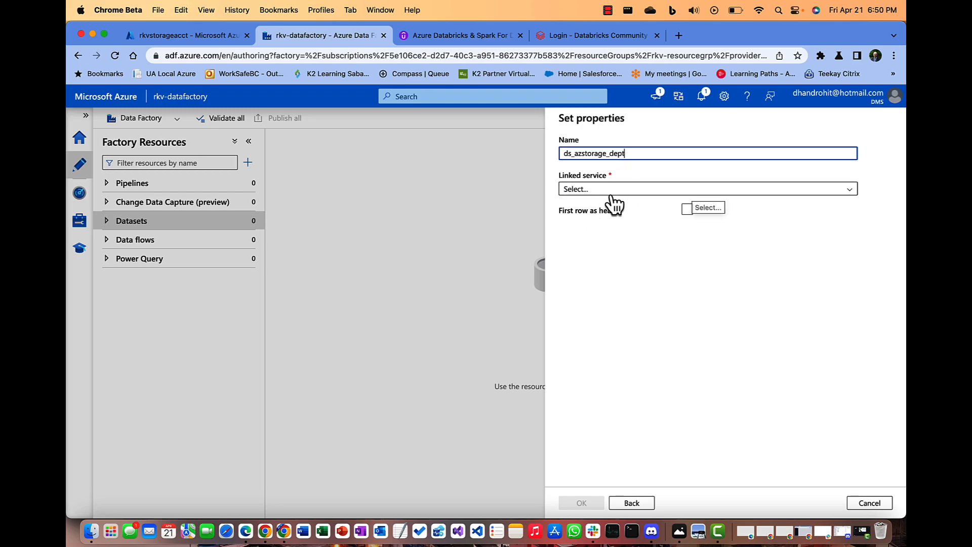
pyautogui.click(663, 189)
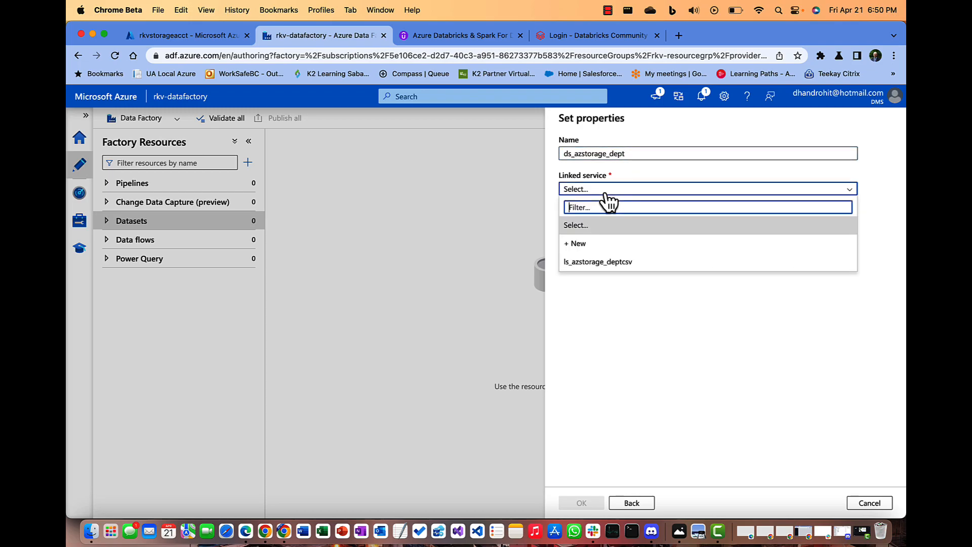
pyautogui.click(583, 263)
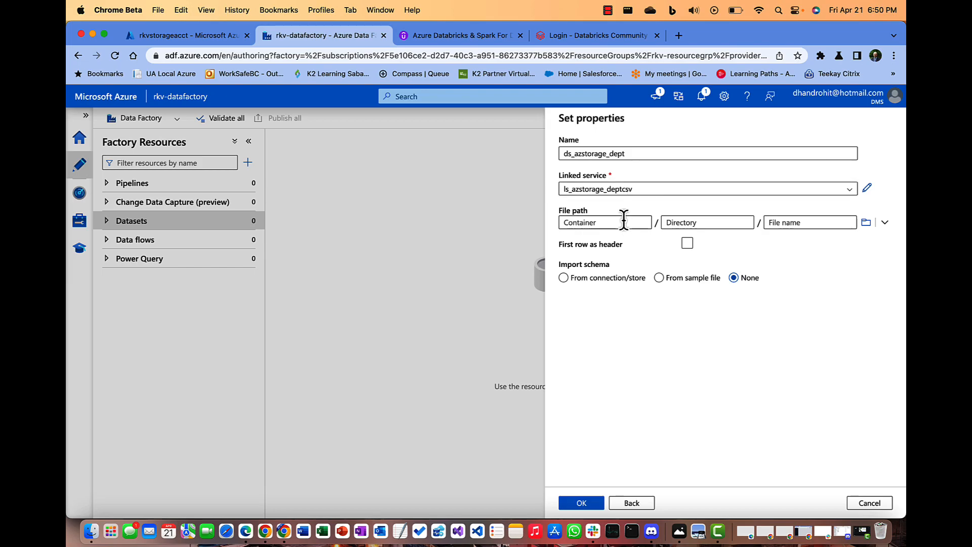
# Browse the storage from the root and set the dataset's file path to dept-oracle.csv in the import container.
pyautogui.click(601, 223)
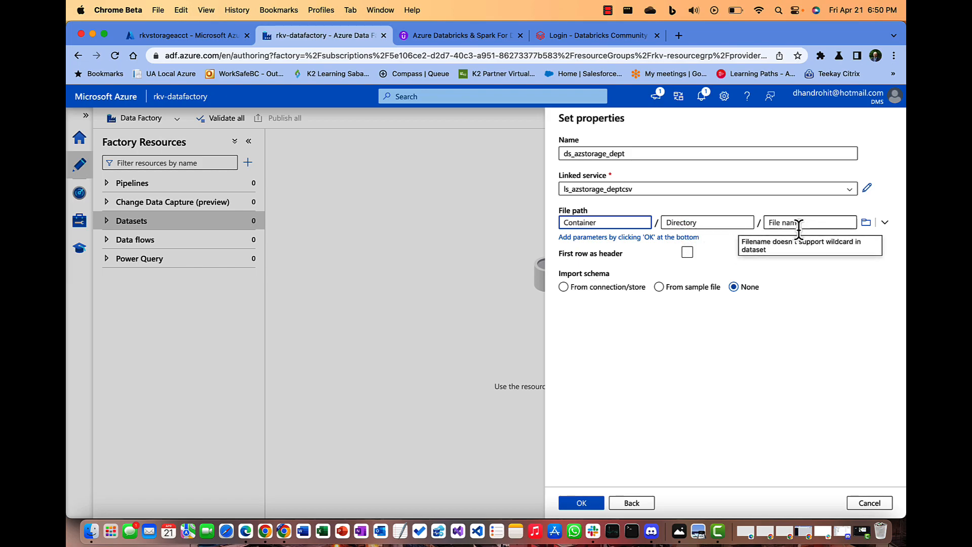
pyautogui.click(885, 224)
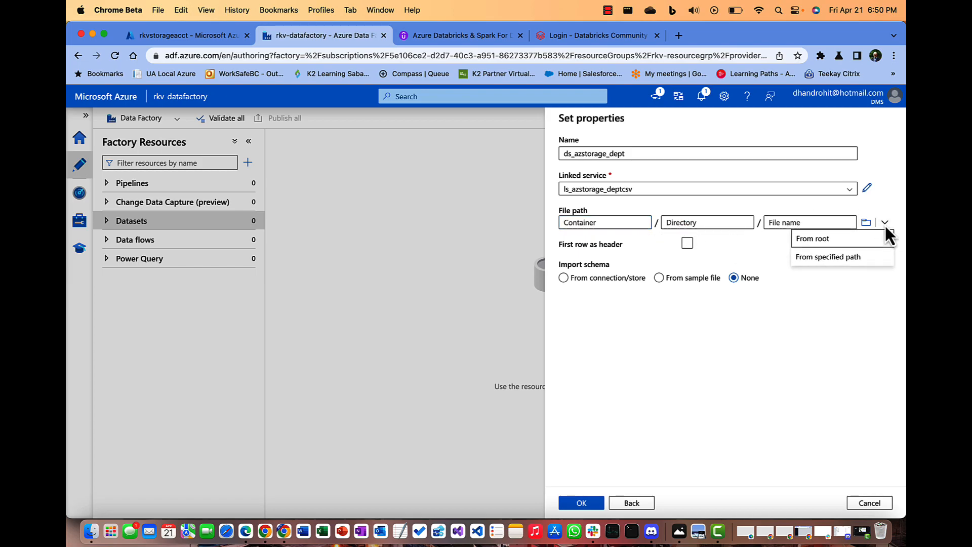
pyautogui.click(836, 240)
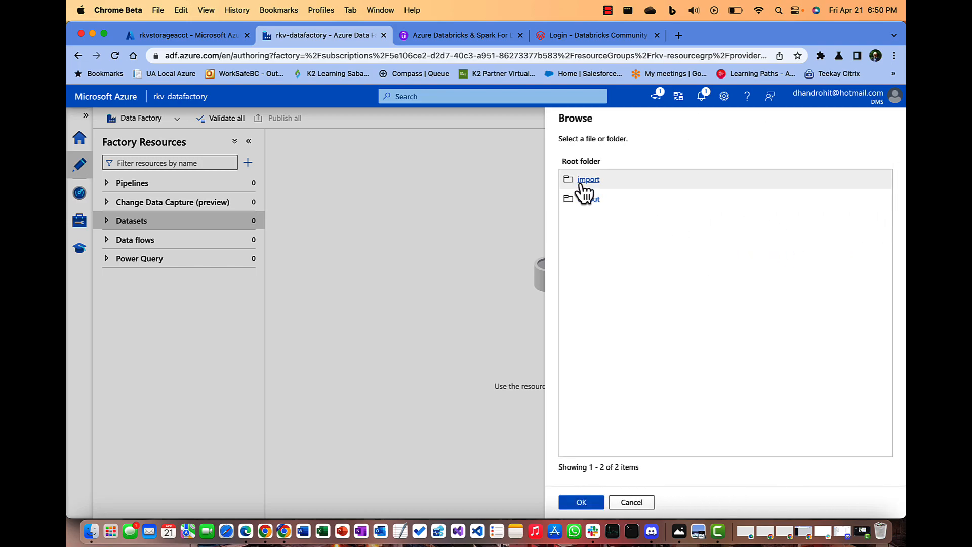
pyautogui.click(584, 180)
pyautogui.click(590, 182)
pyautogui.click(581, 502)
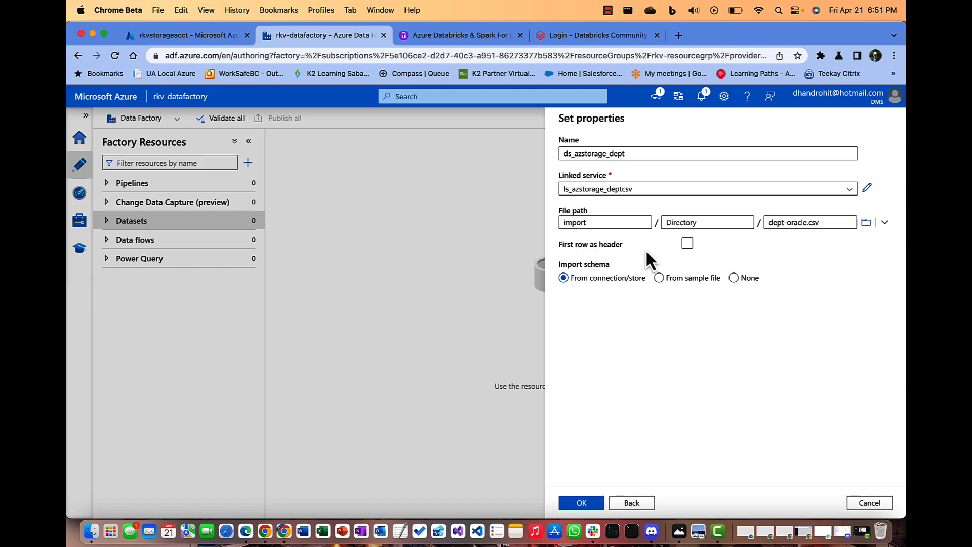
# Enable first row as header, import the schema from the connection/store, and create the dataset.
pyautogui.click(687, 244)
pyautogui.click(687, 244)
pyautogui.click(680, 281)
pyautogui.click(623, 280)
pyautogui.click(582, 503)
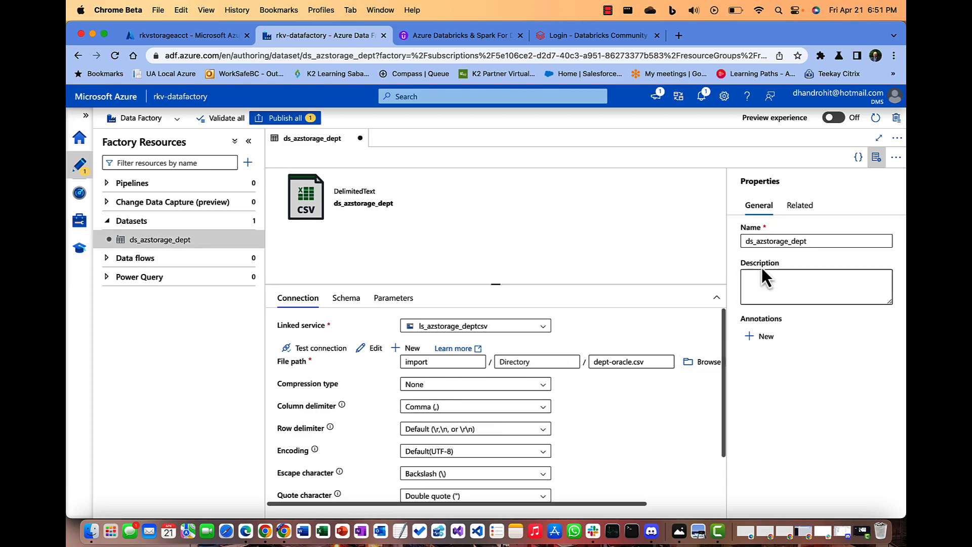
# Review the ds_azstorage_dept dataset's connection settings, including delimiters and header option, along with its schema columns and parameters.
pyautogui.scroll(-1, 483, 319)
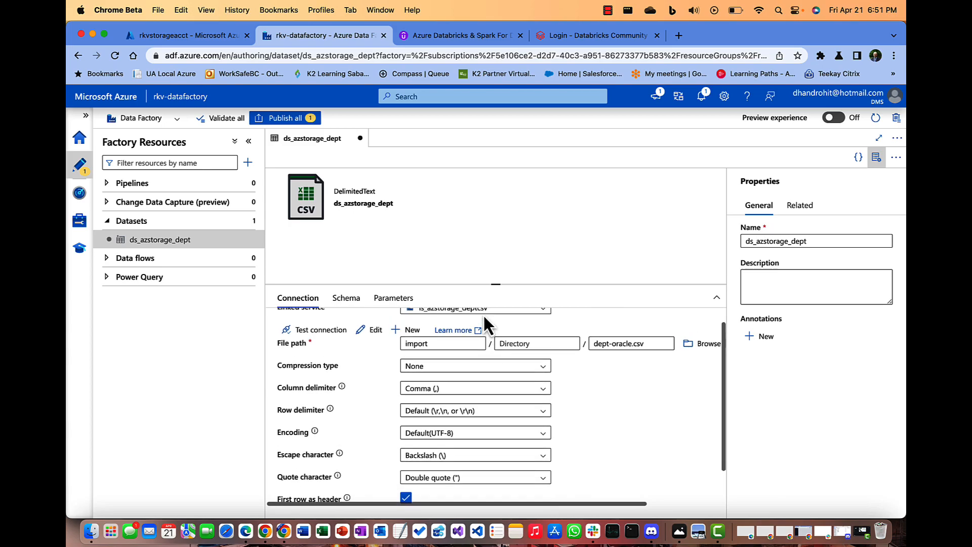
pyautogui.scroll(1, 483, 324)
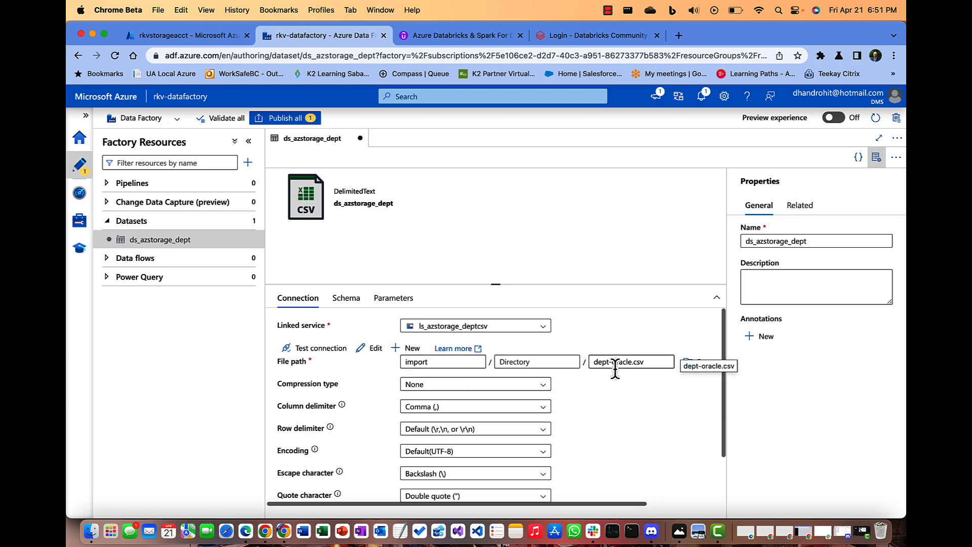
pyautogui.scroll(-1, 489, 385)
pyautogui.scroll(-1, 490, 377)
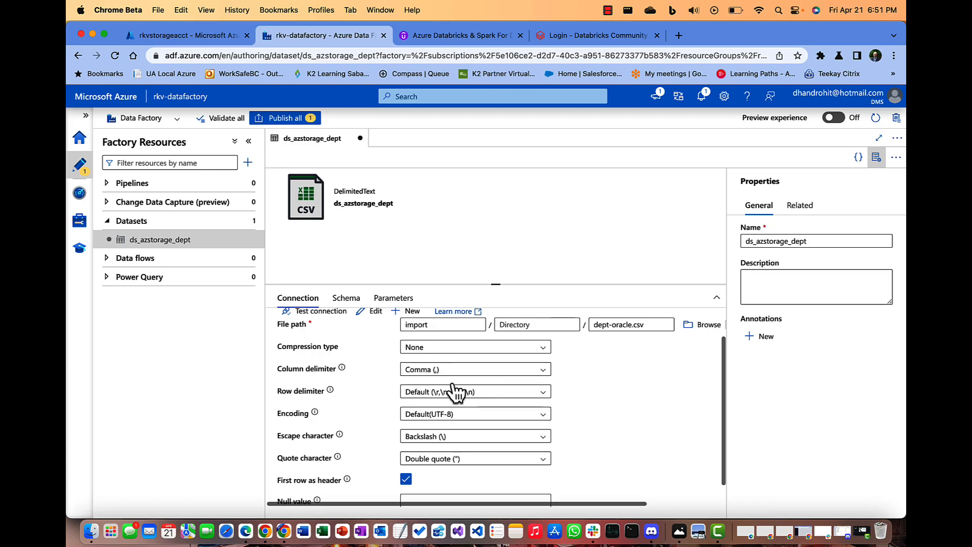
pyautogui.scroll(-1, 430, 413)
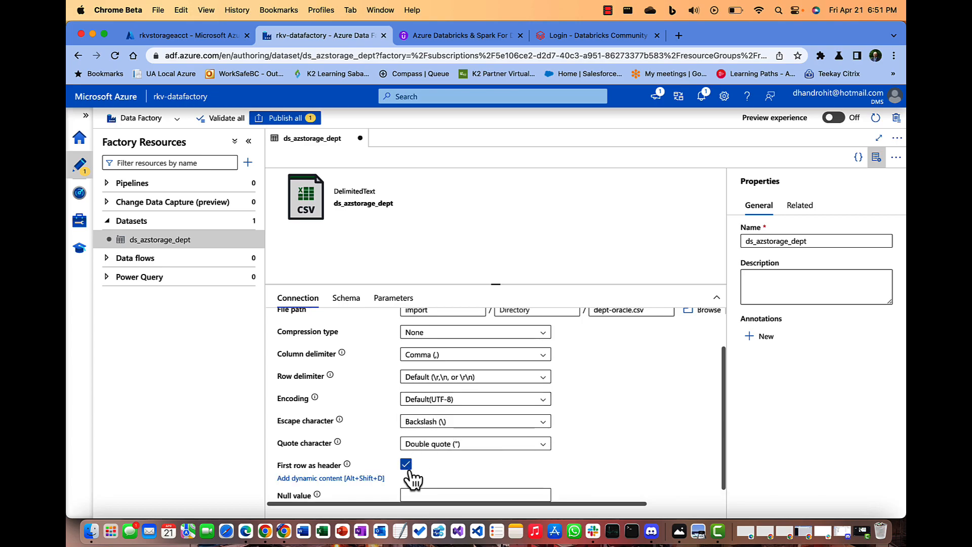
pyautogui.click(354, 303)
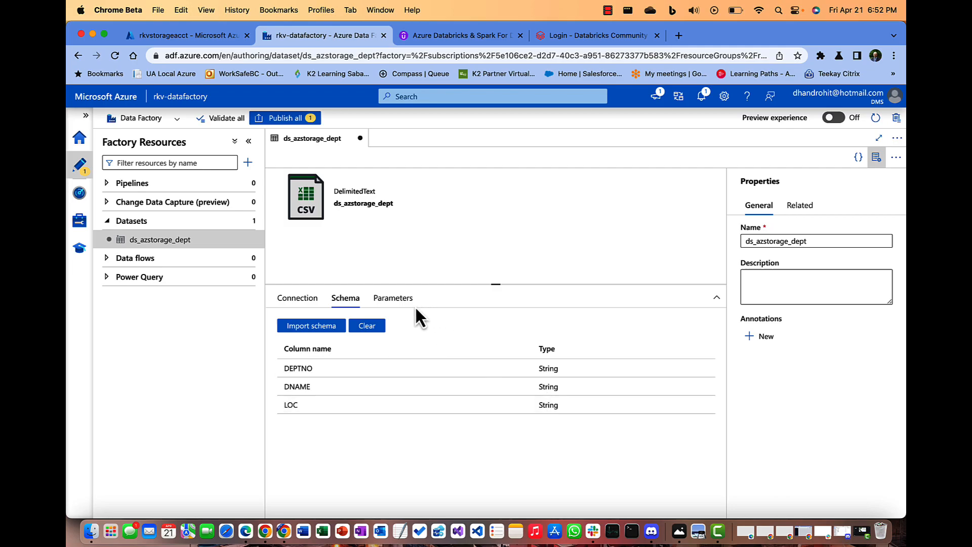
pyautogui.click(387, 302)
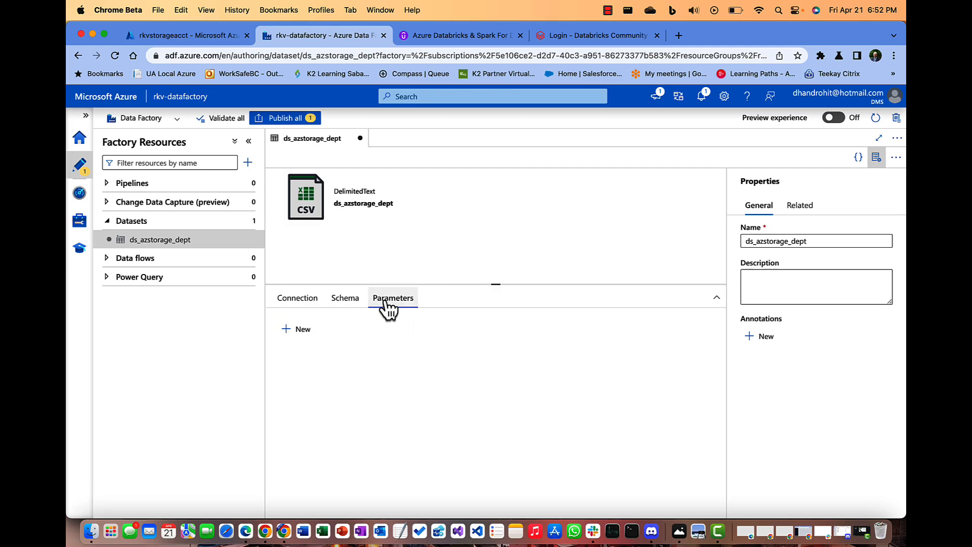
pyautogui.click(345, 303)
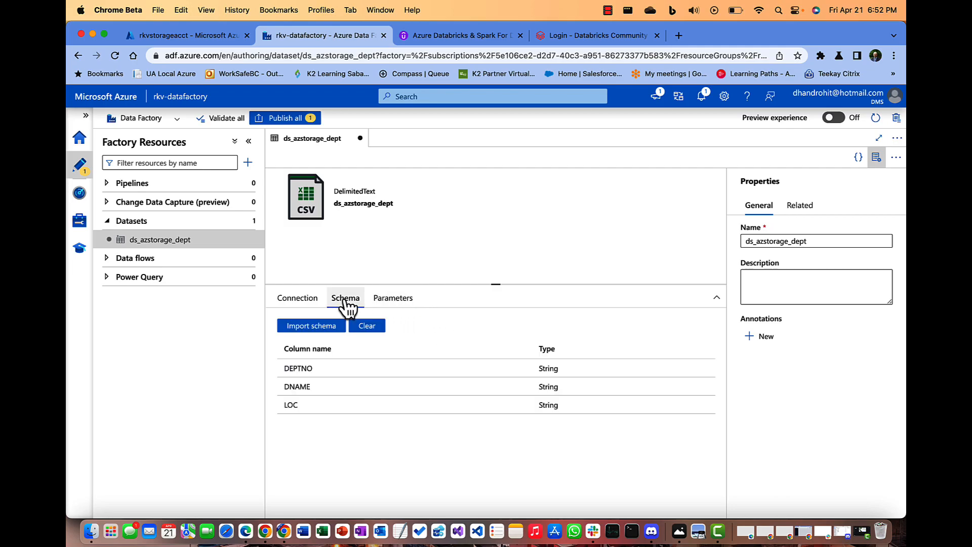
pyautogui.click(298, 298)
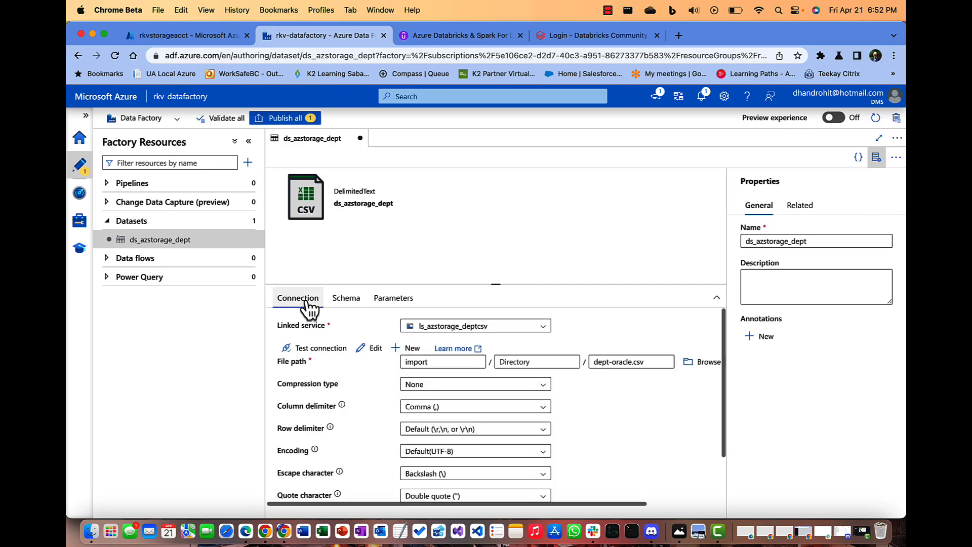